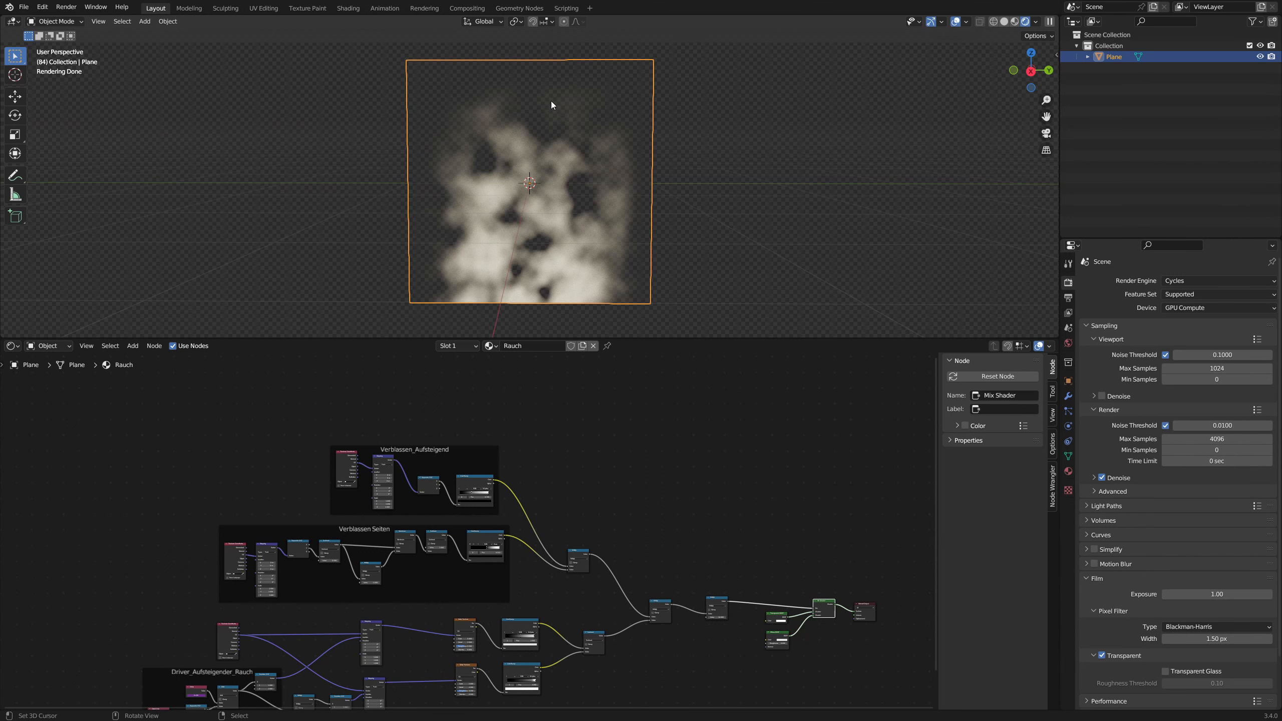
- Preview the Separate XYZ and ColorRamp outputs in the Verblassen_Aufsteigend frame and try shifting the ramp's black stop
scroll(421, 499, up, 4)
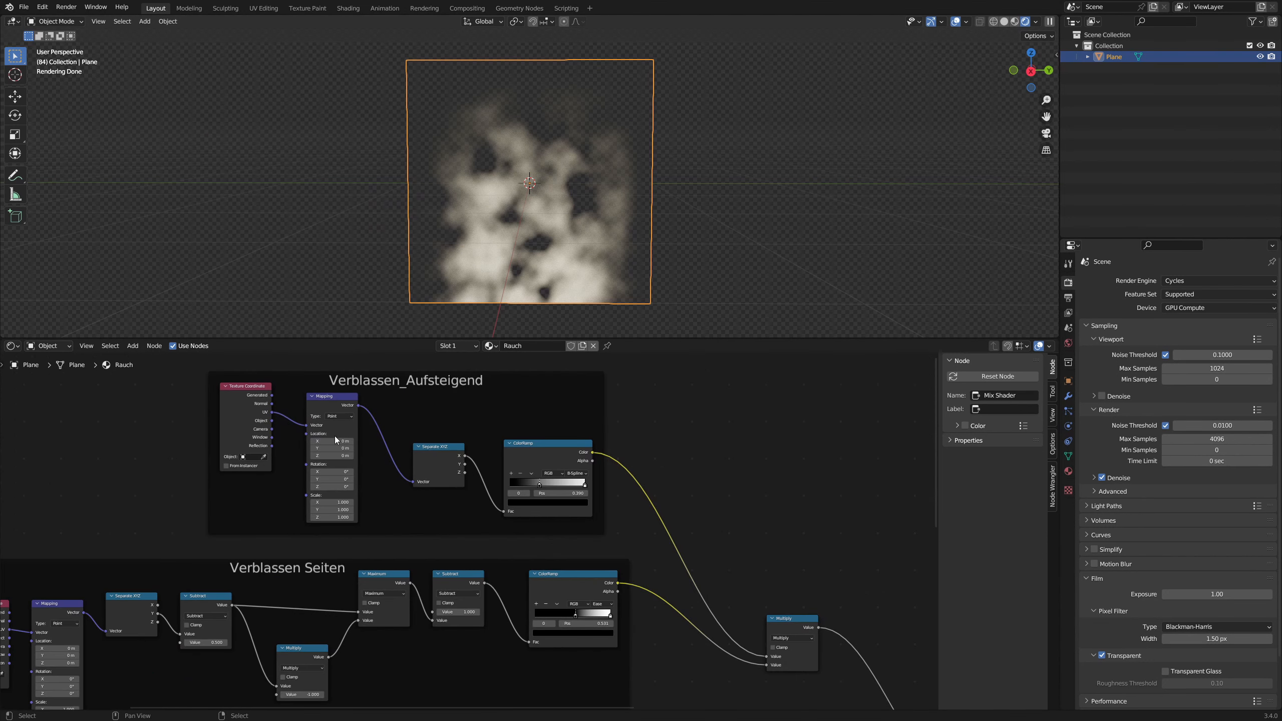
ctrl+shift+click(437, 460)
ctrl+shift+click(548, 448)
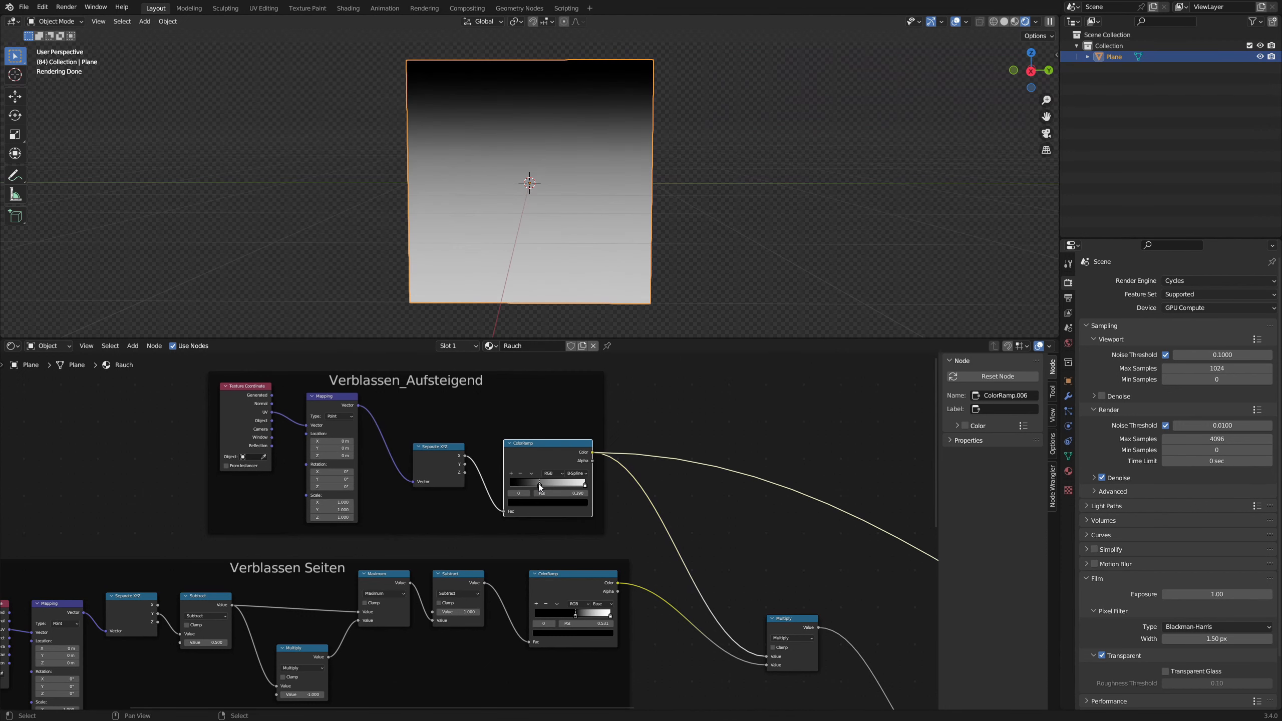
drag(539, 483, 565, 479)
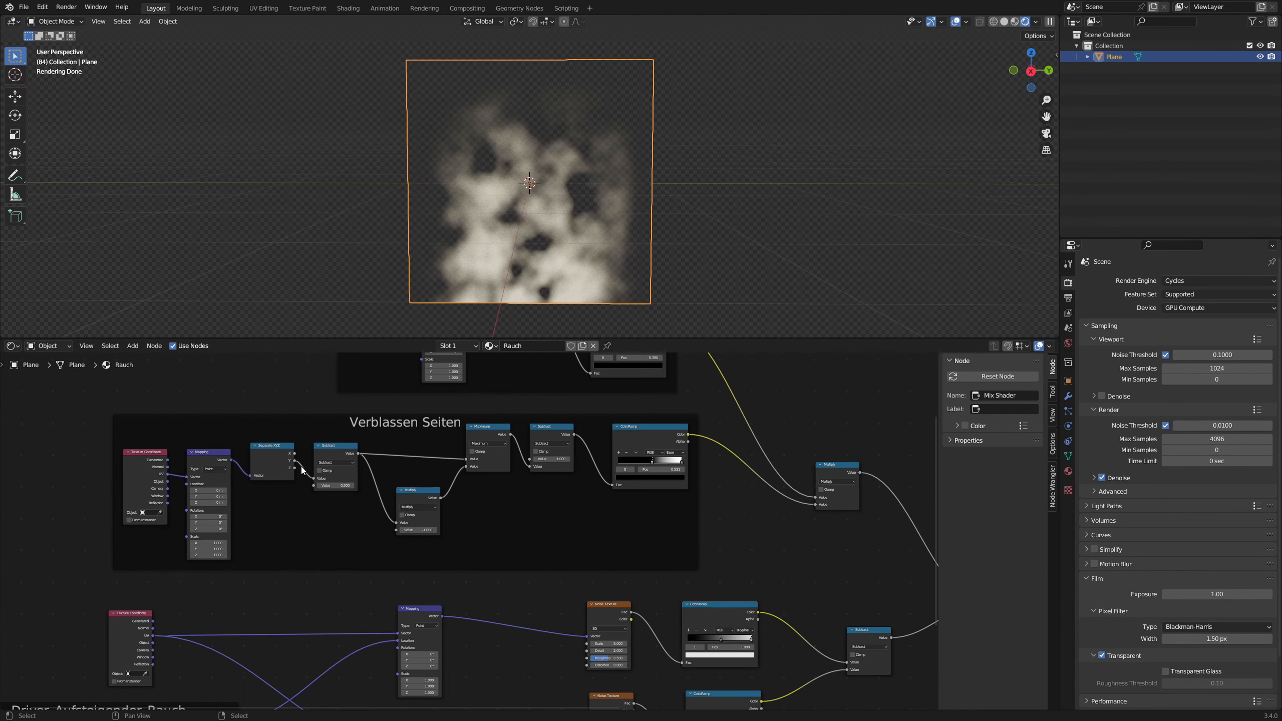
- Preview the Verblassen Seiten chain node by node: first Subtract, Multiply, Maximum, second Subtract and ColorRamp
scroll(381, 486, up, 1)
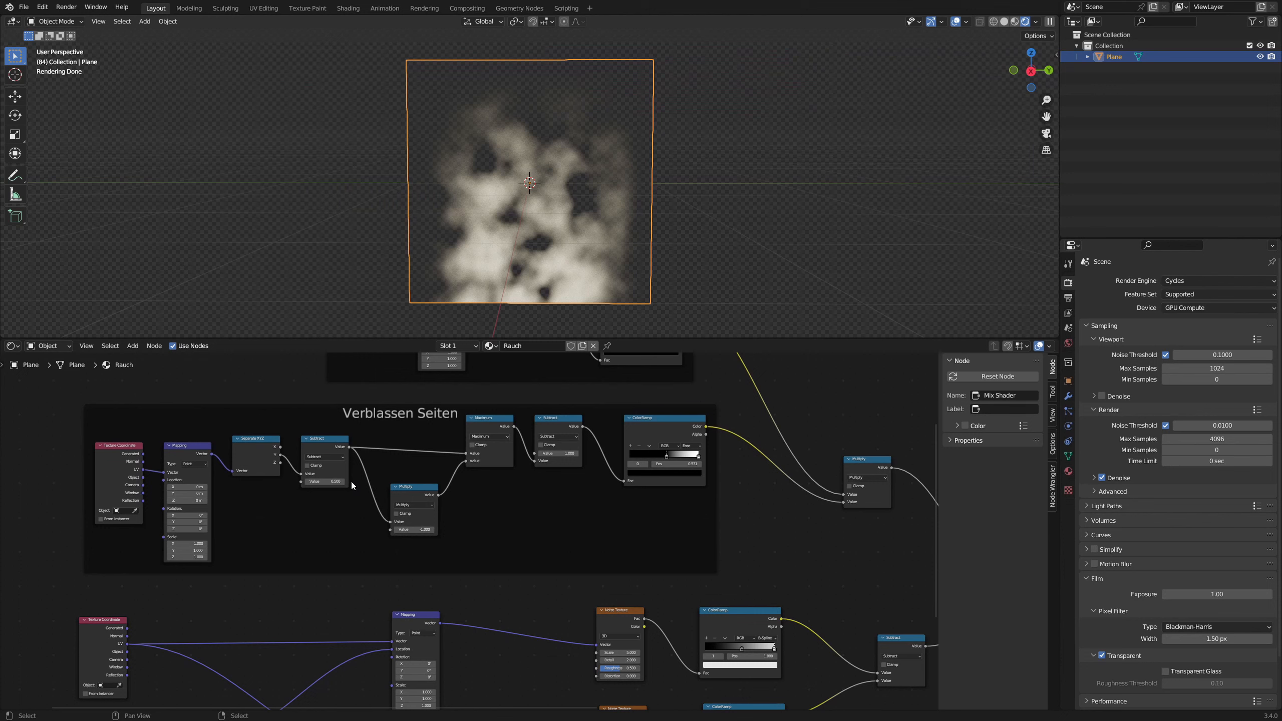
ctrl+shift+click(326, 442)
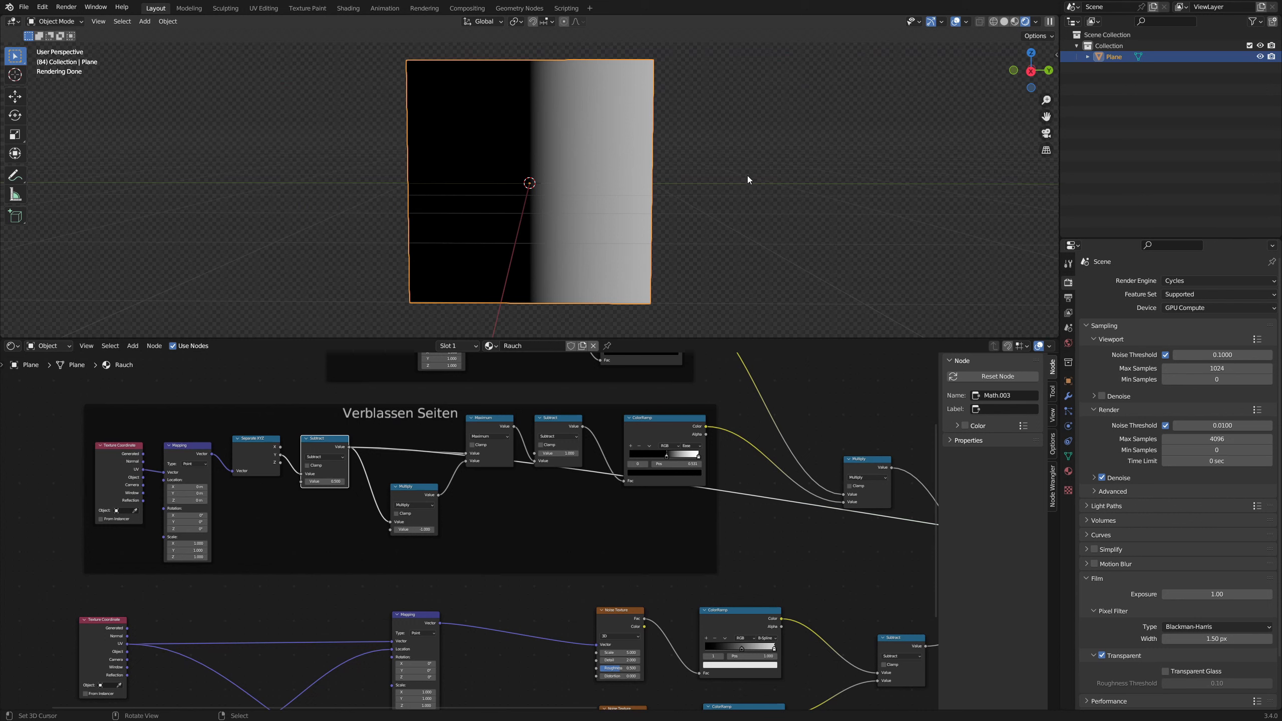
ctrl+shift+click(418, 489)
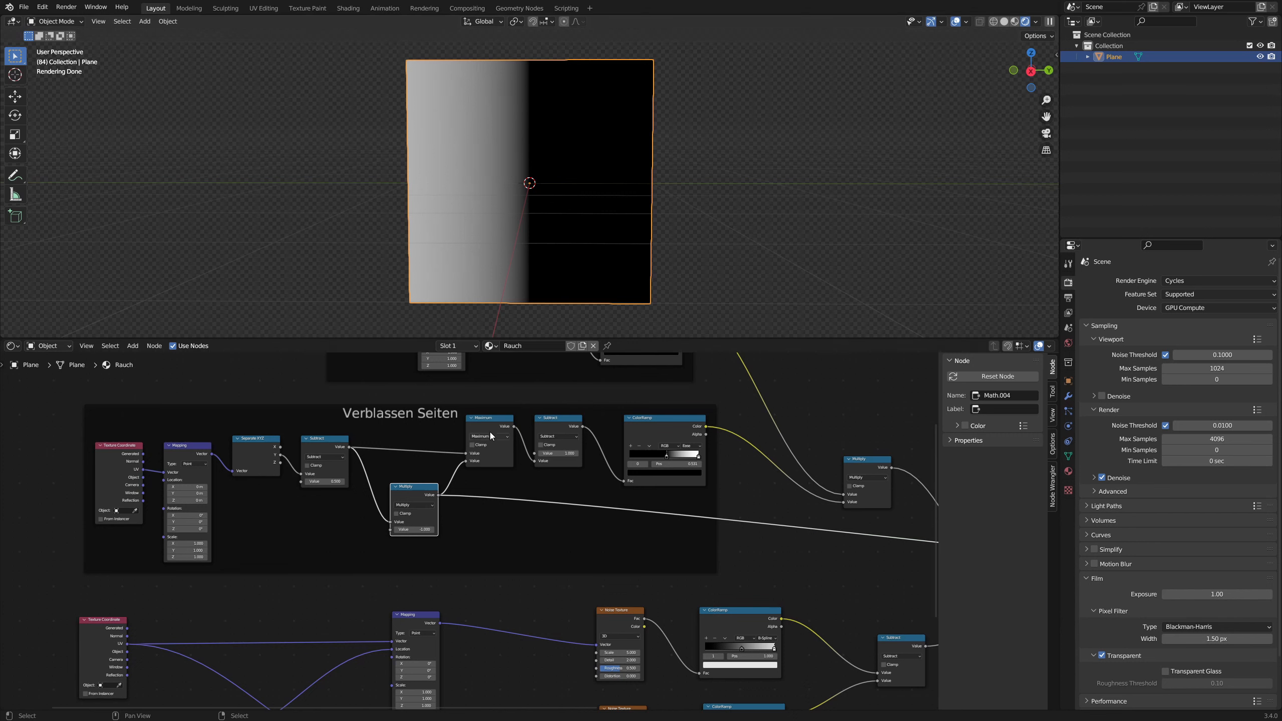
ctrl+shift+click(484, 418)
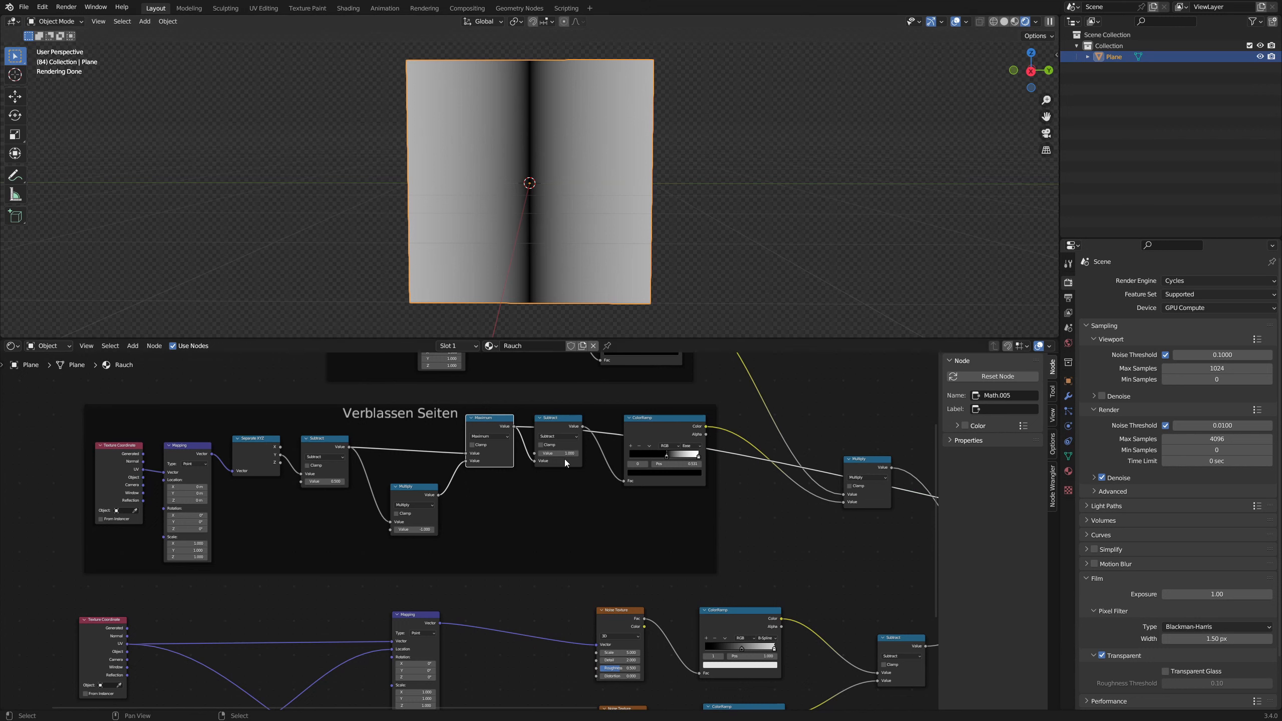
ctrl+shift+click(559, 418)
ctrl+shift+click(647, 427)
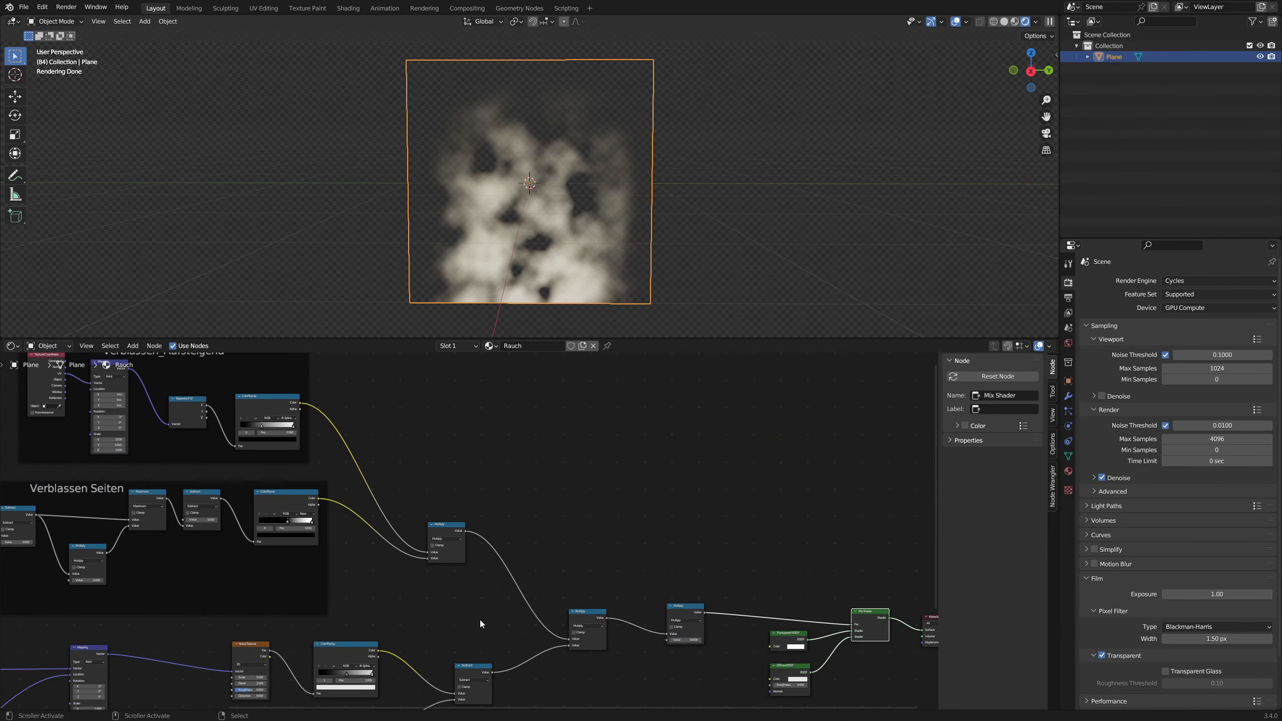
- Preview the Multiply node that combines the rising fade with the side fade
middle_drag(480, 619, 436, 604)
scroll(437, 604, up, 3)
ctrl+shift+click(352, 486)
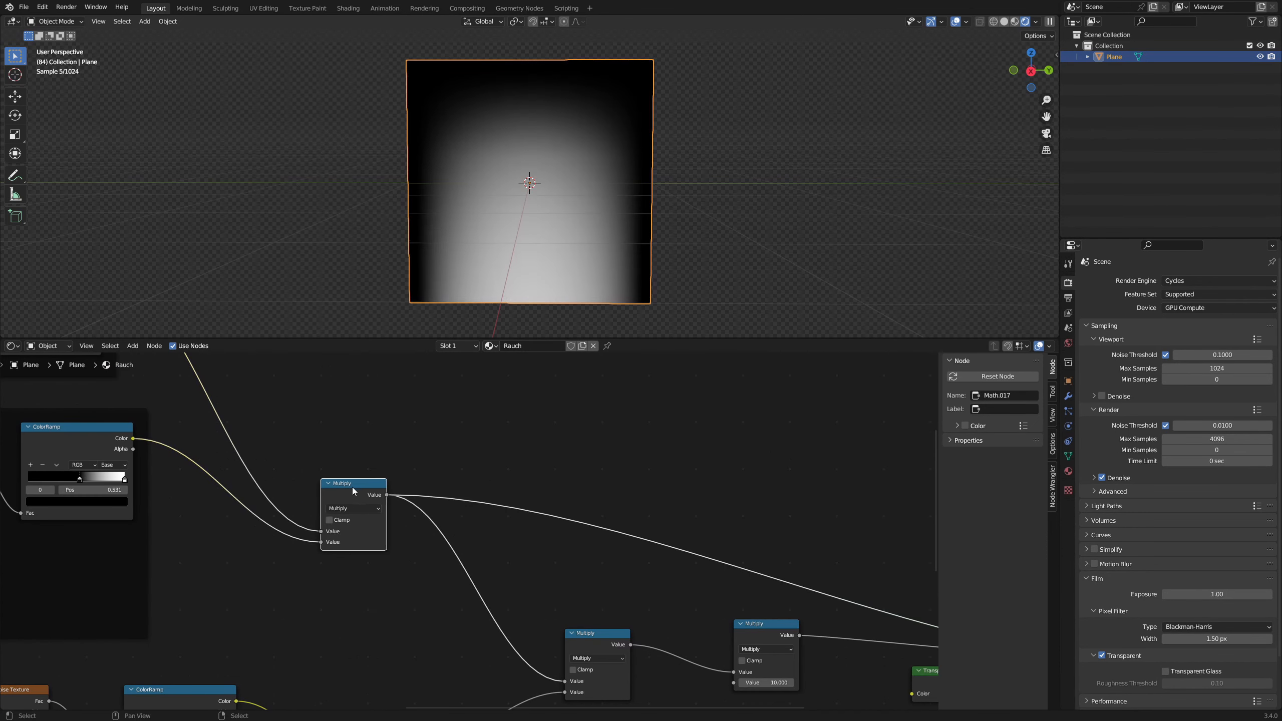
middle_drag(580, 531, 585, 405)
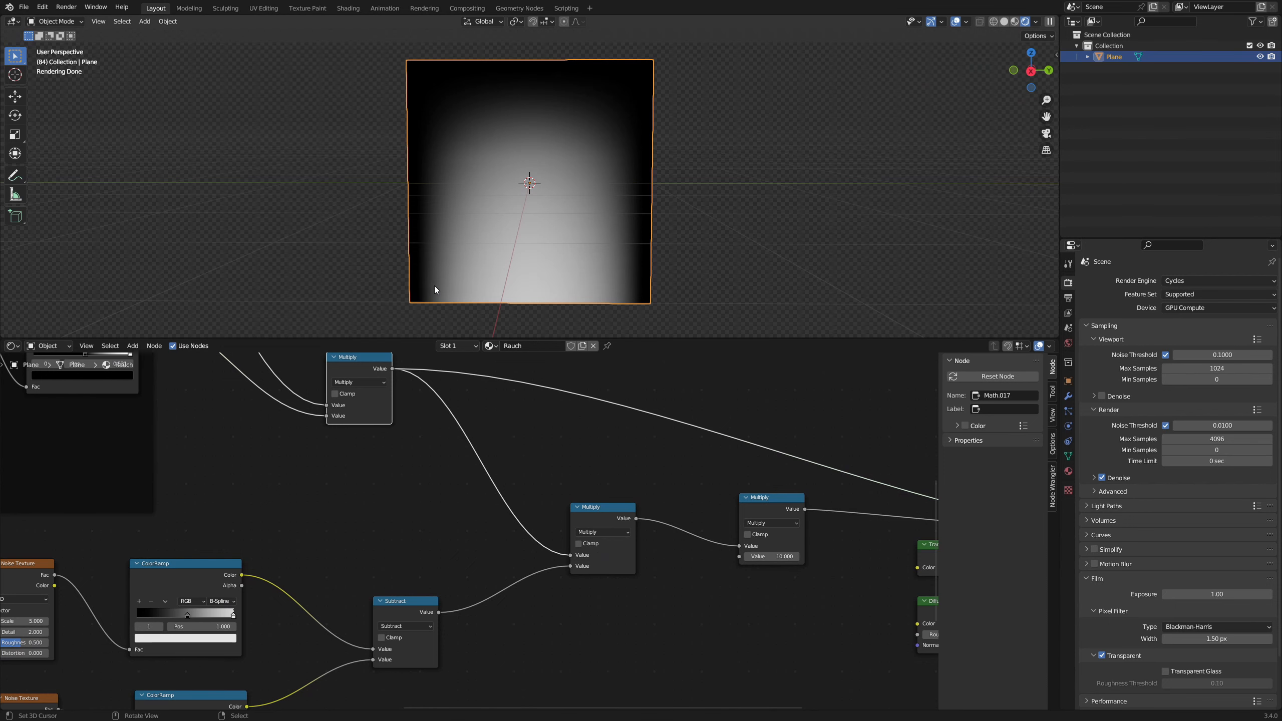
scroll(669, 492, down, 3)
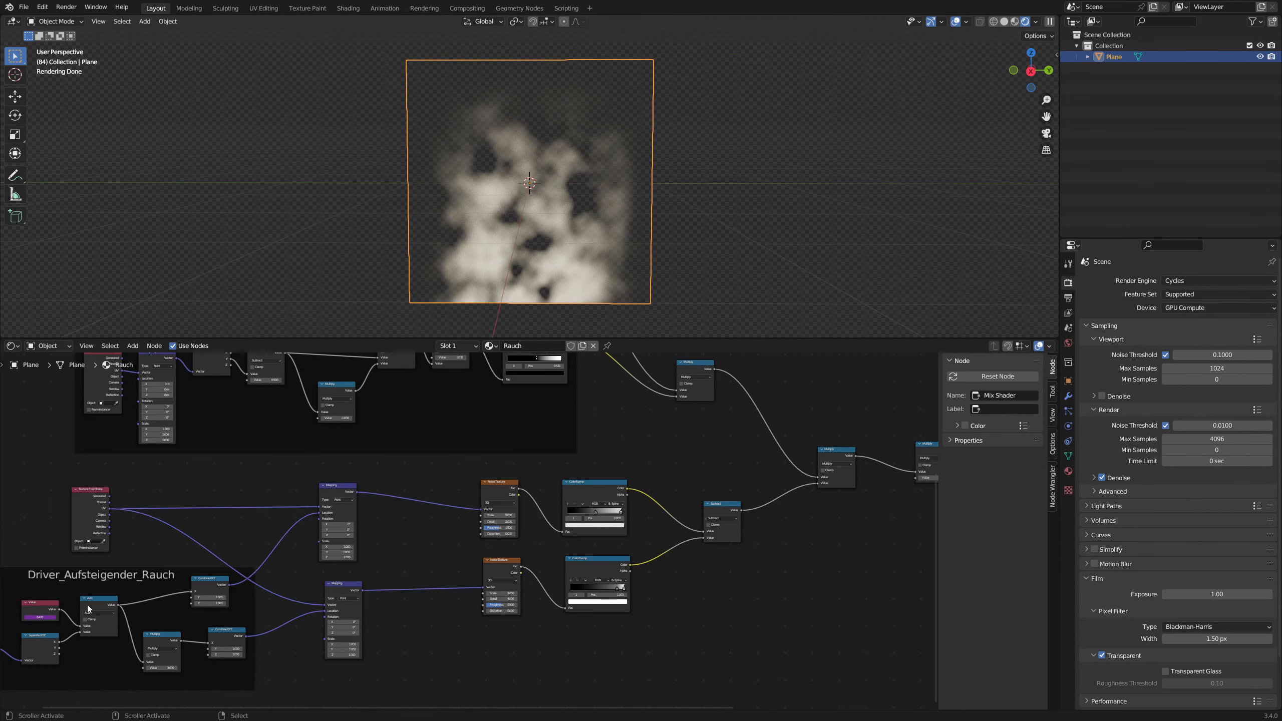
- Examine the two Noise Texture and ColorRamp pairs, selecting the black stop of each ramp to check its position
mouse_move(530, 661)
middle_down()
mouse_move(296, 619)
mouse_move(553, 656)
middle_up()
scroll(315, 613, up, 6)
middle_drag(409, 559, 397, 544)
scroll(382, 543, up, 2)
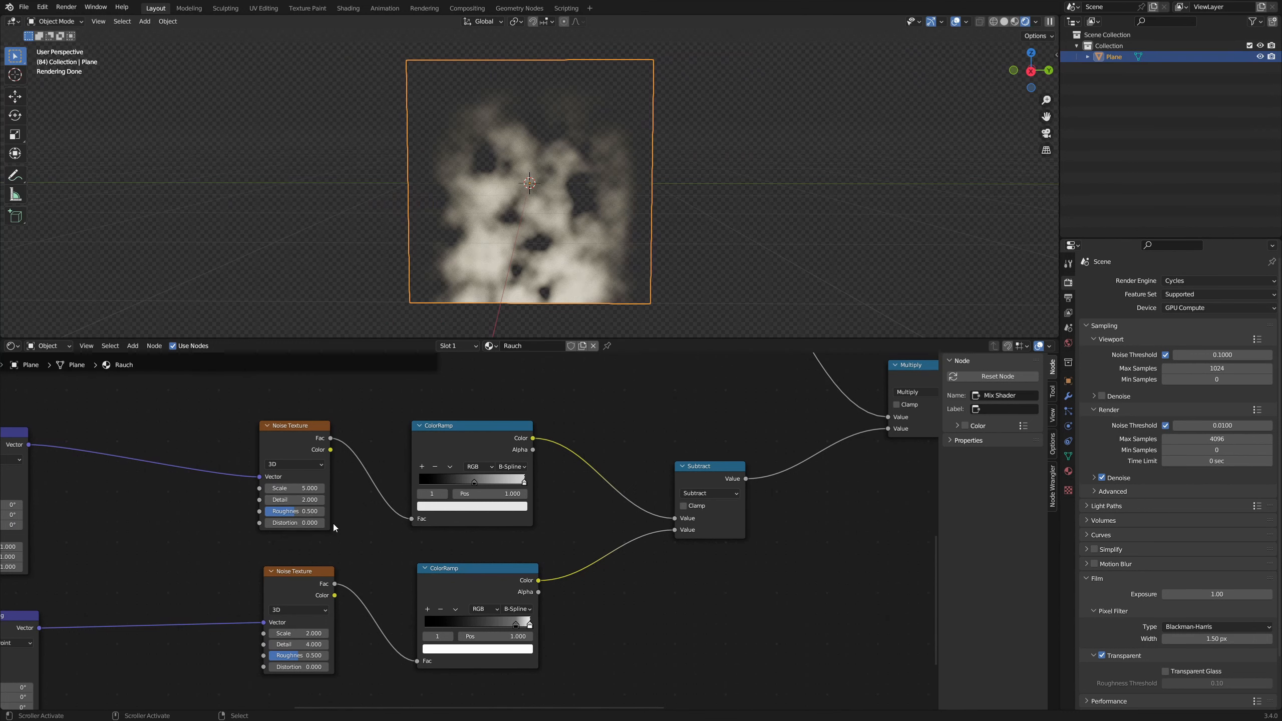
middle_drag(389, 526, 350, 509)
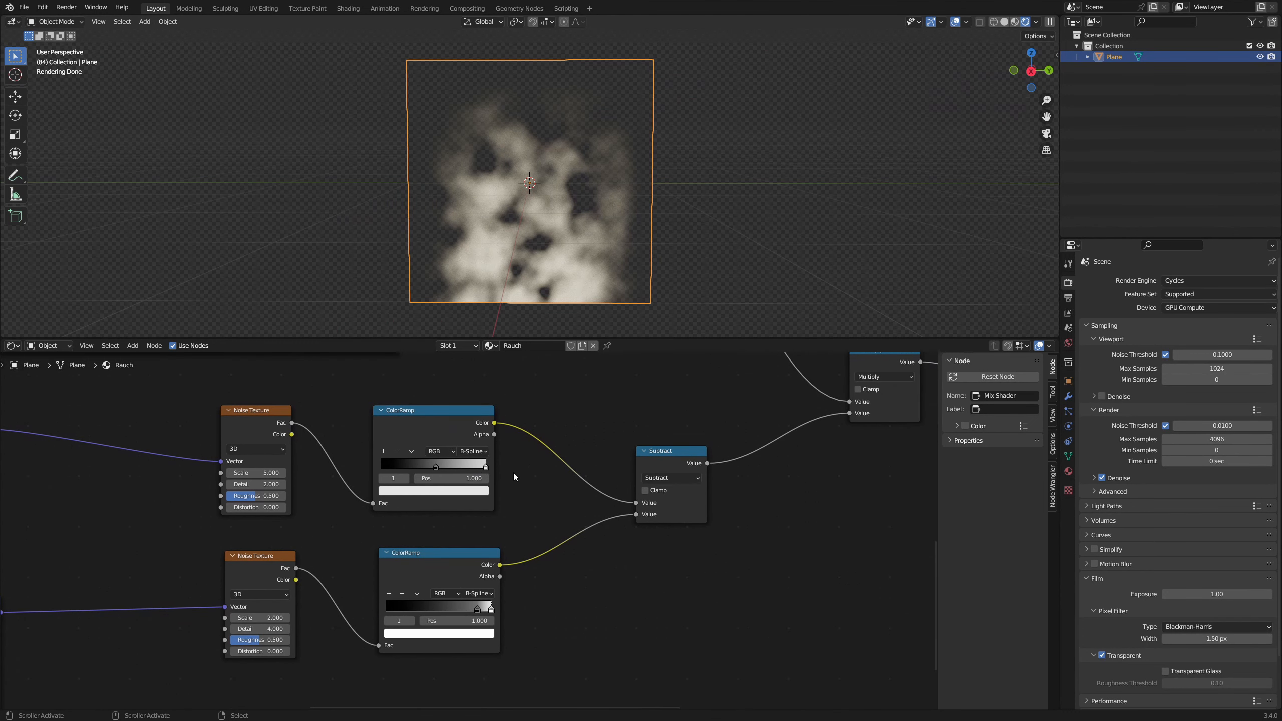
click(437, 468)
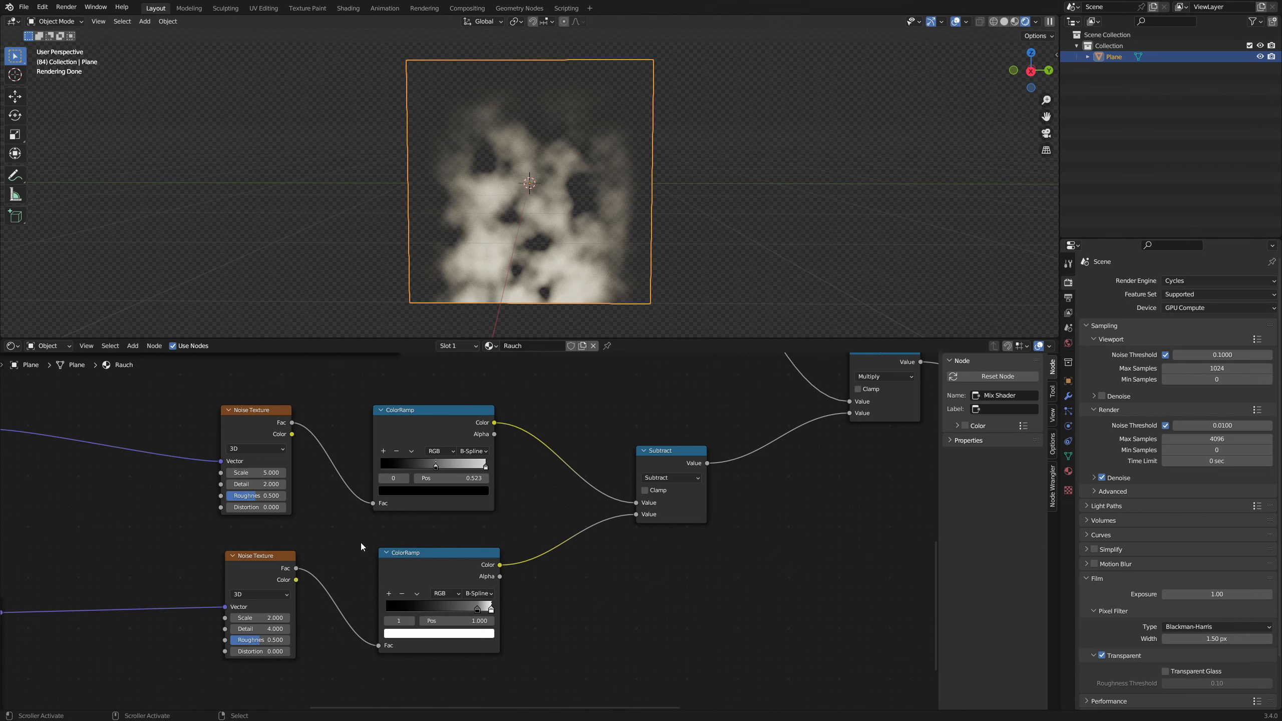
click(259, 571)
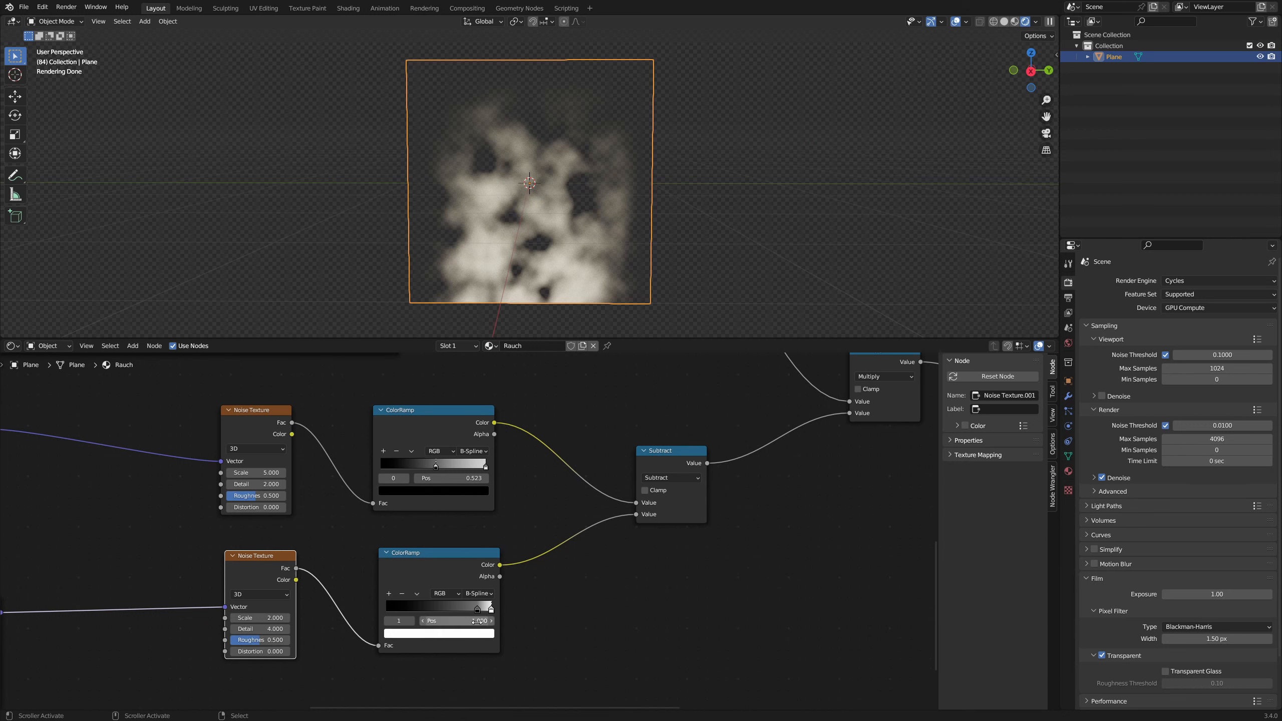
click(476, 608)
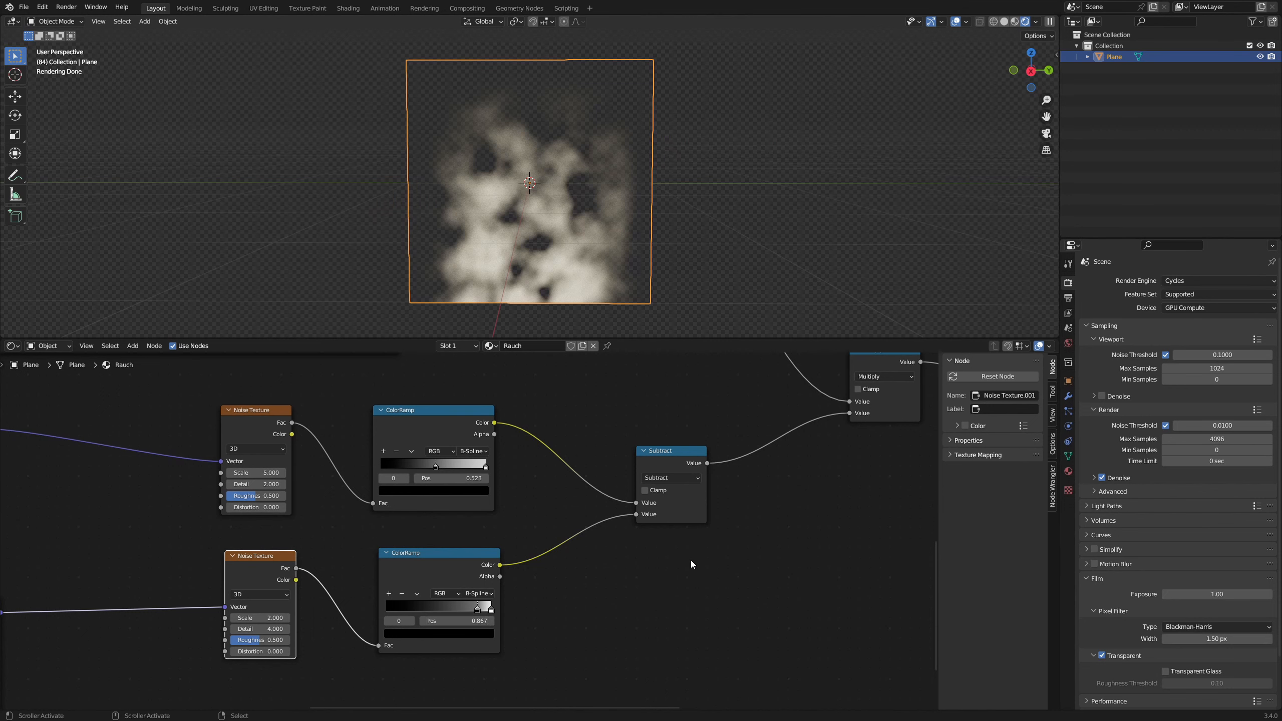
- Review the available operations of the Subtract math node that joins the two noise branches
middle_drag(760, 536, 595, 597)
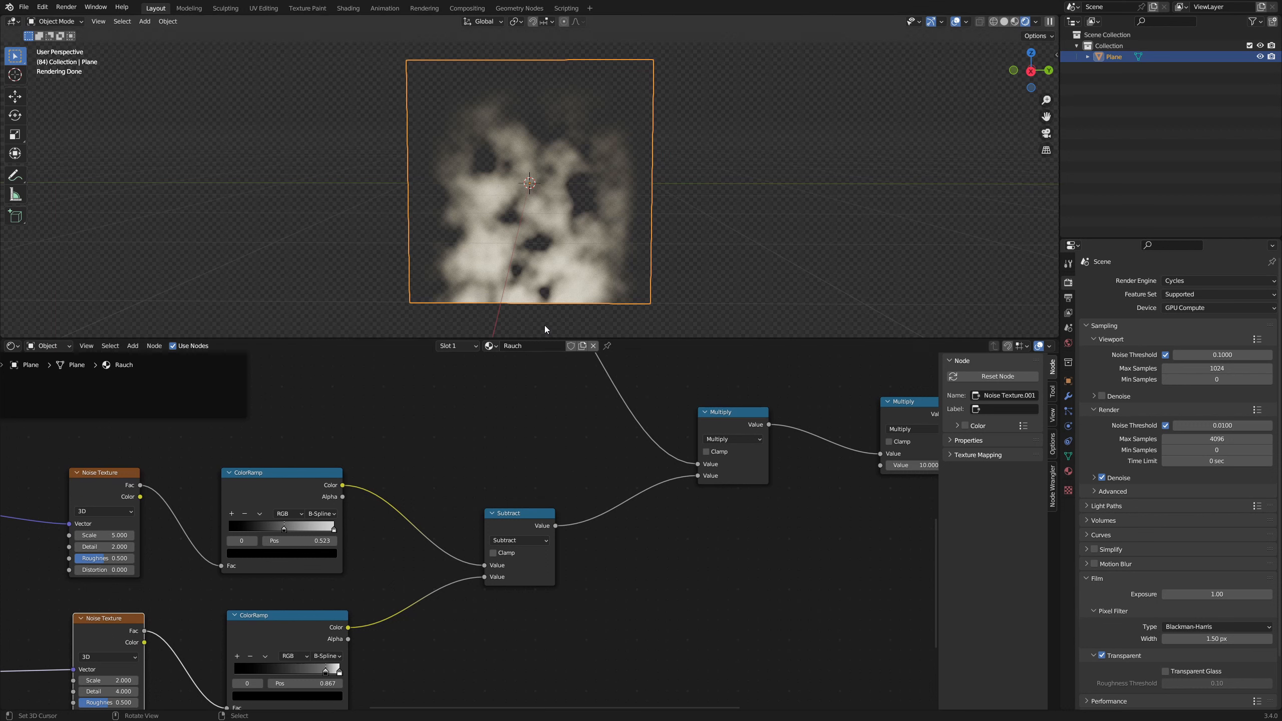
click(521, 539)
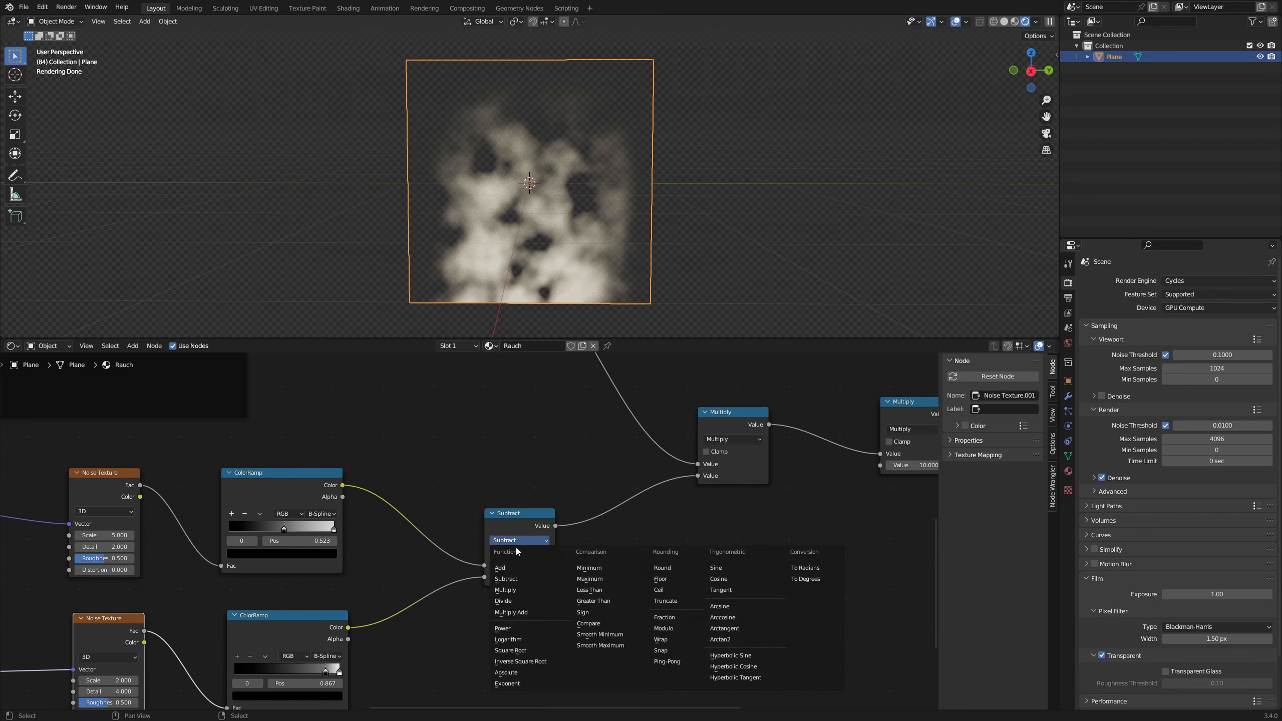
click(516, 565)
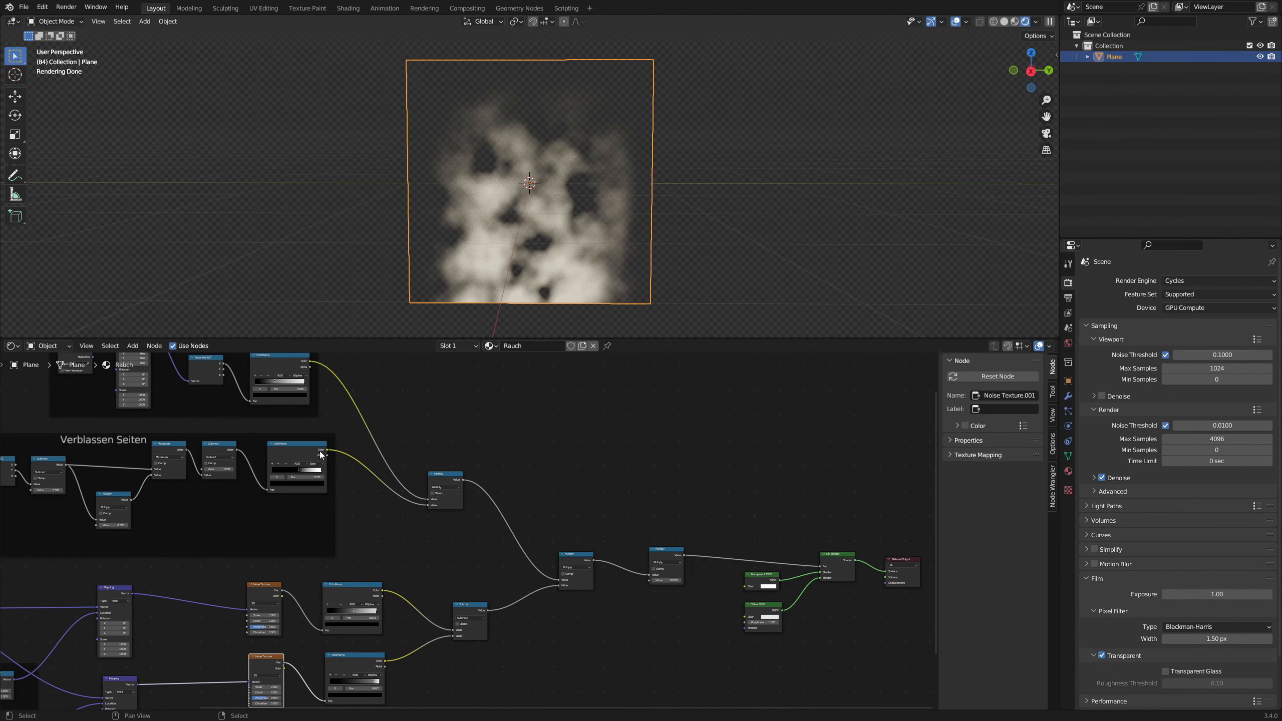
- Preview the Multiply node joining noise and fade mask, the following Multiply by 10, and the final Mix Shader
middle_drag(595, 463, 464, 376)
scroll(464, 376, up, 3)
ctrl+shift+click(437, 485)
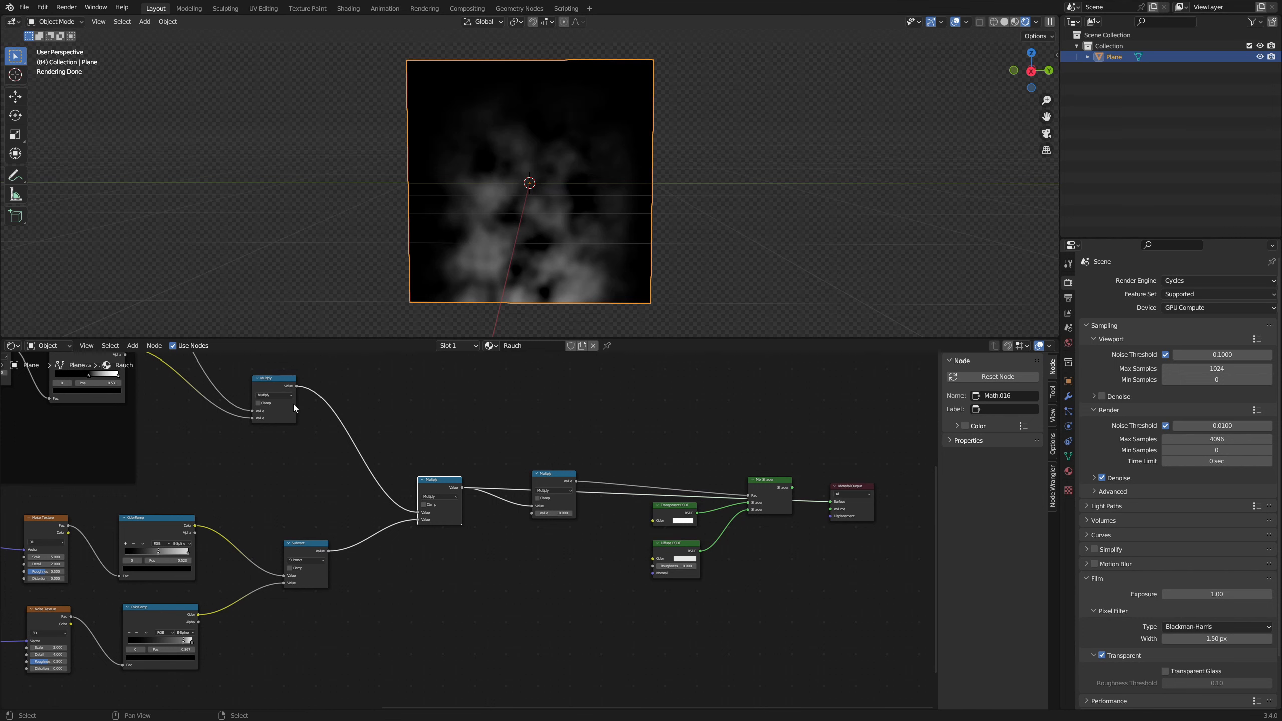
scroll(472, 528, up, 4)
middle_drag(572, 480, 439, 499)
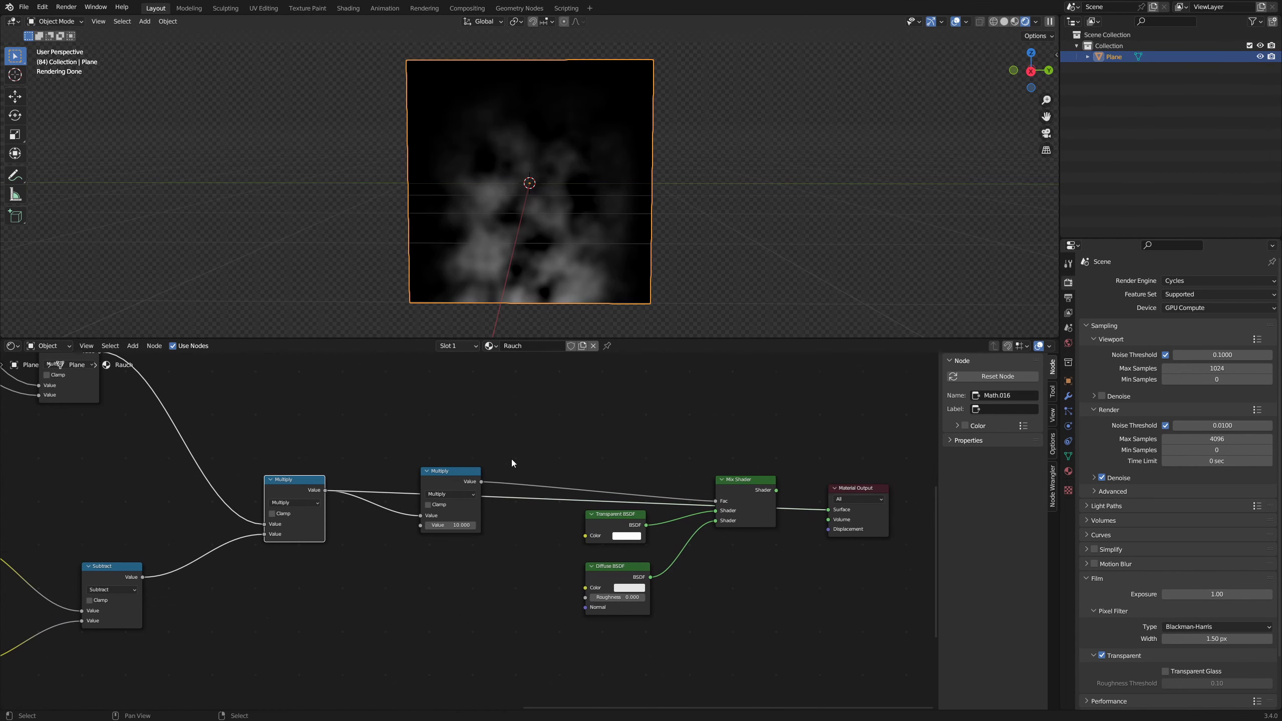
ctrl+shift+click(444, 476)
middle_drag(722, 428, 554, 428)
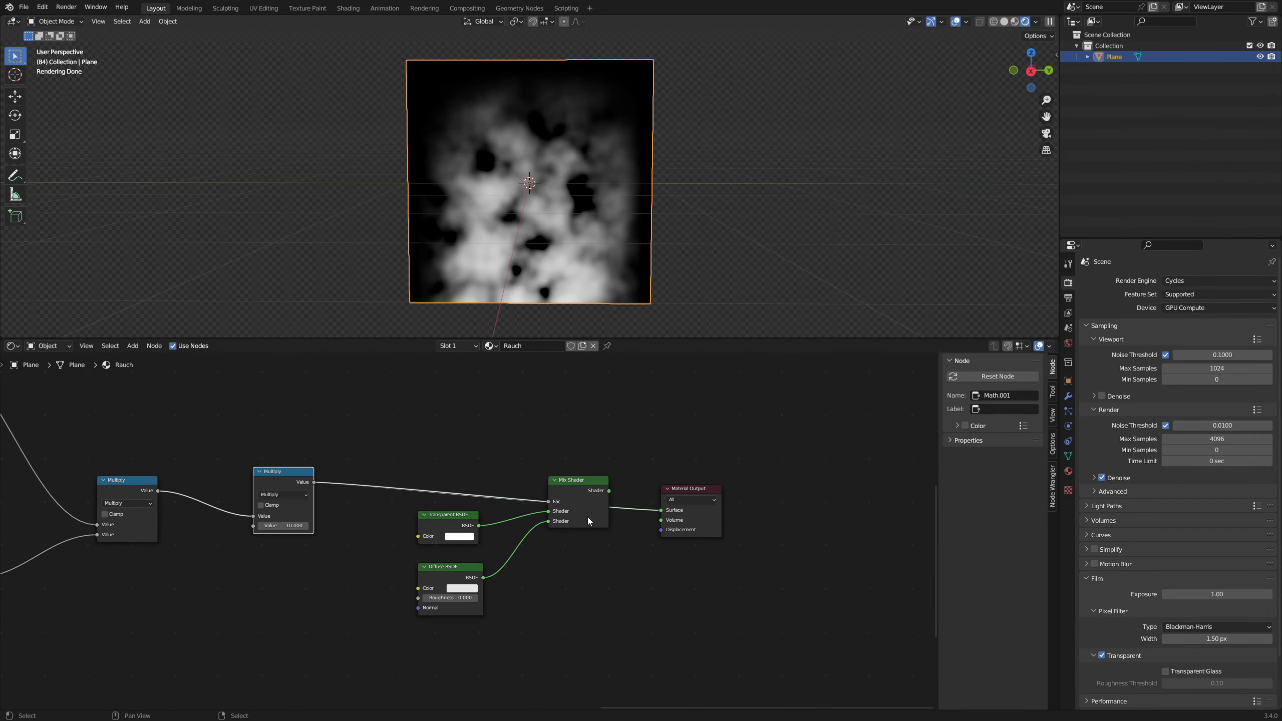
ctrl+shift+click(580, 499)
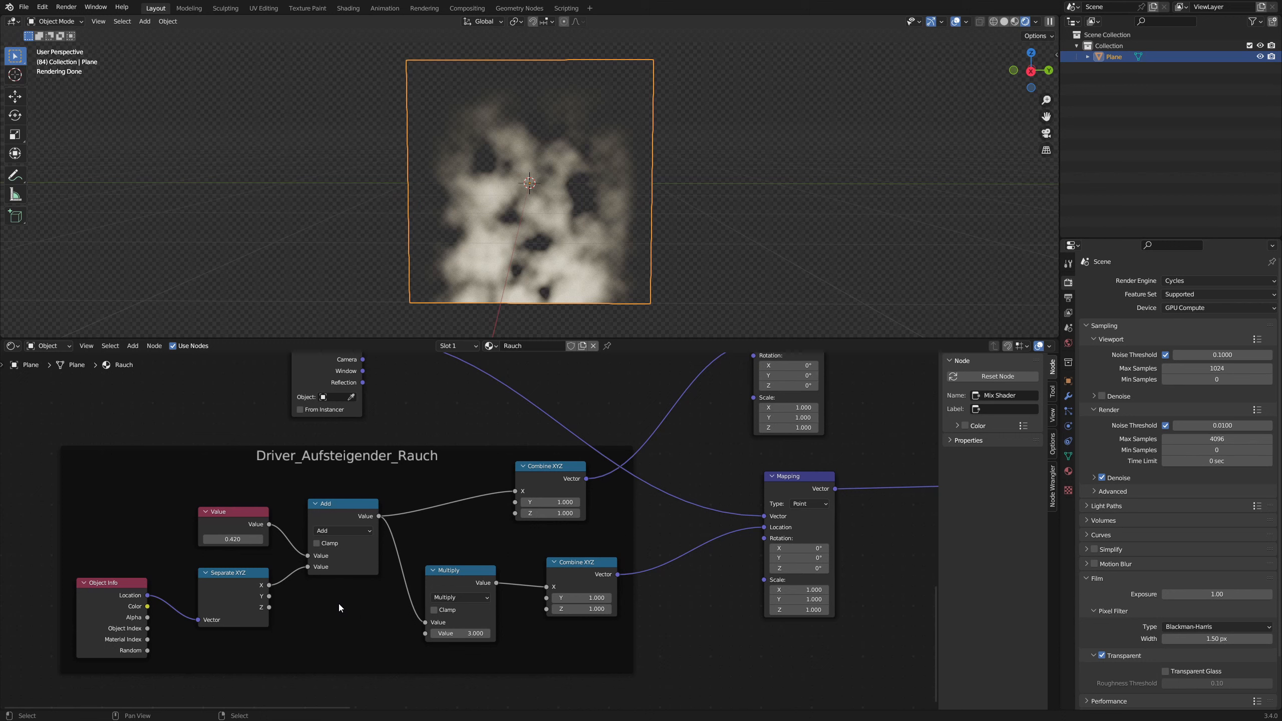
- Drive the Value node in the Driver_Aufsteigender_Rauch frame with the expression #frame/200
click(232, 538)
text(#frame/200)
key(Return)
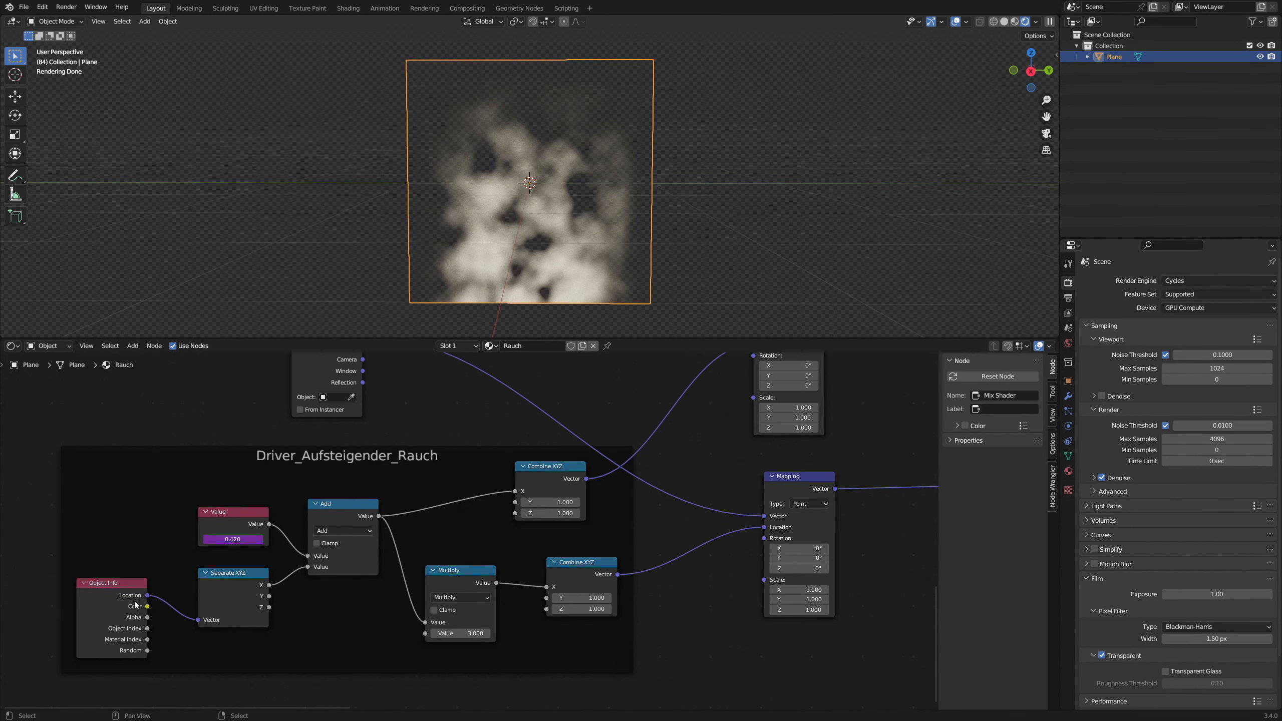
middle_drag(757, 599, 623, 620)
scroll(626, 618, down, 1)
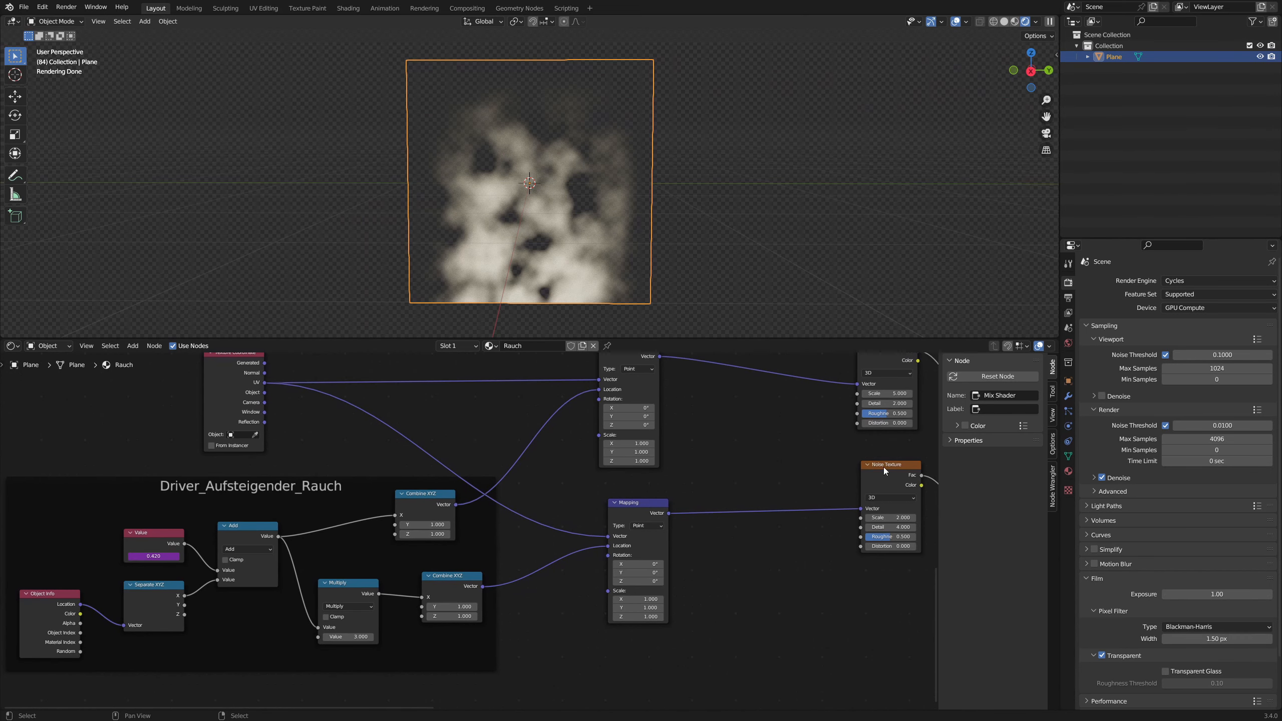